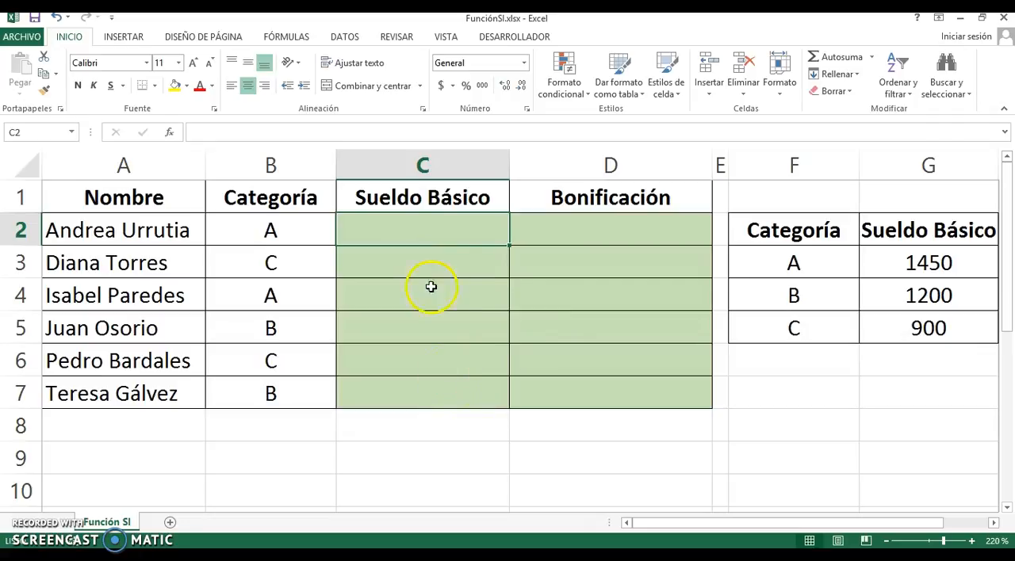
Search for the SI function and insert it into cell C2 under Sueldo Básico
left_click(427, 229)
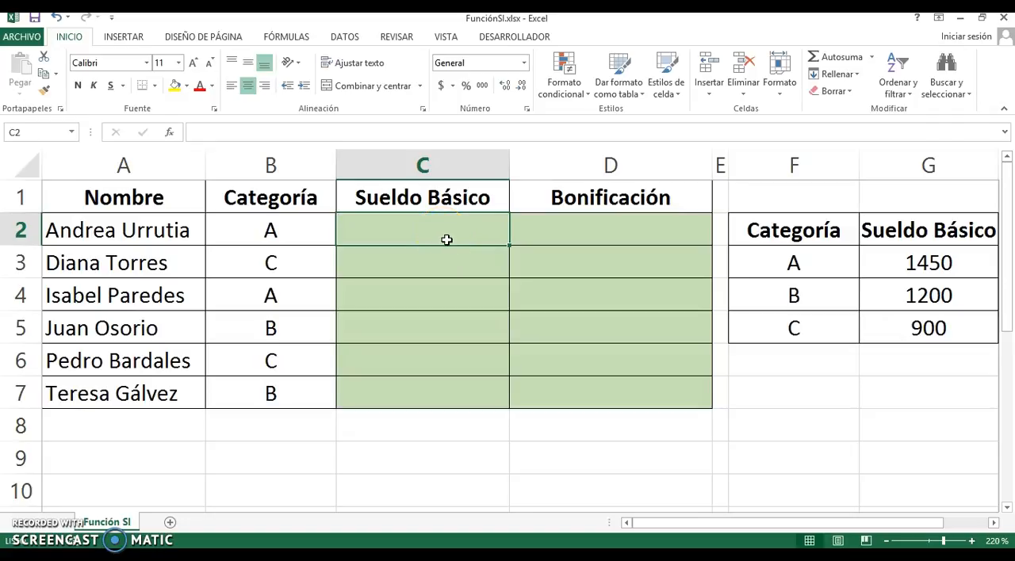
left_click(169, 136)
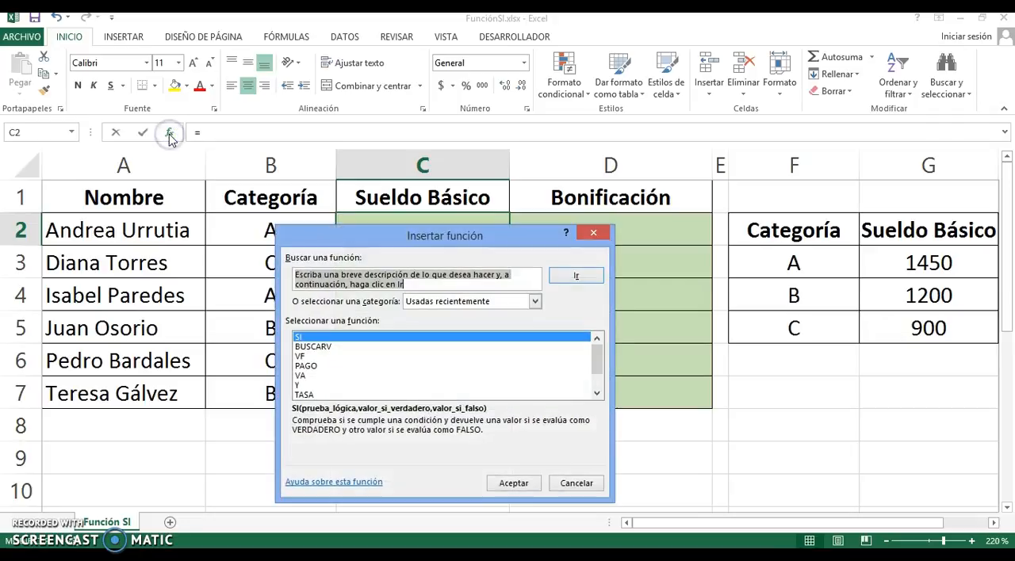
left_click_drag(371, 243, 378, 228)
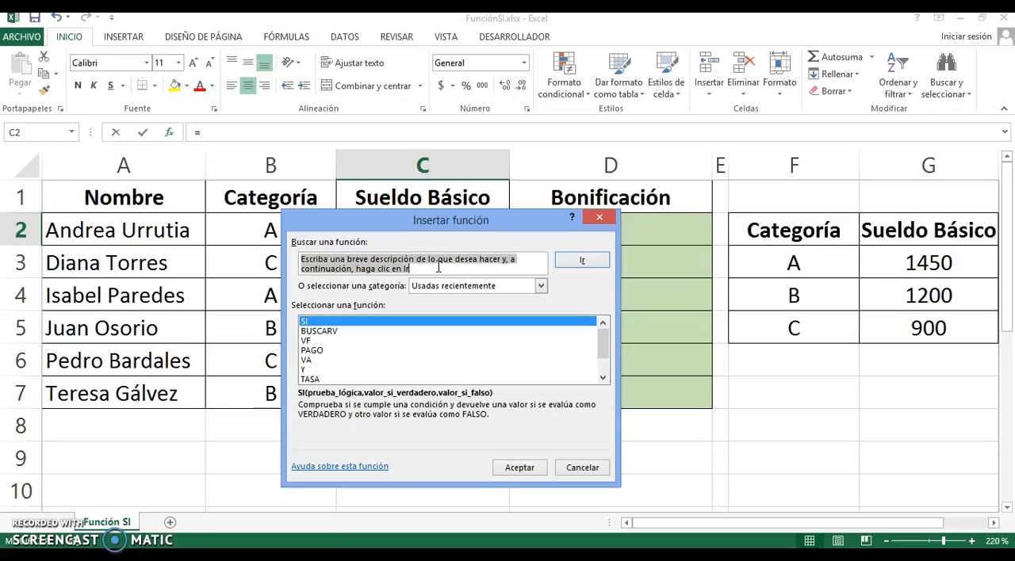
type("SI")
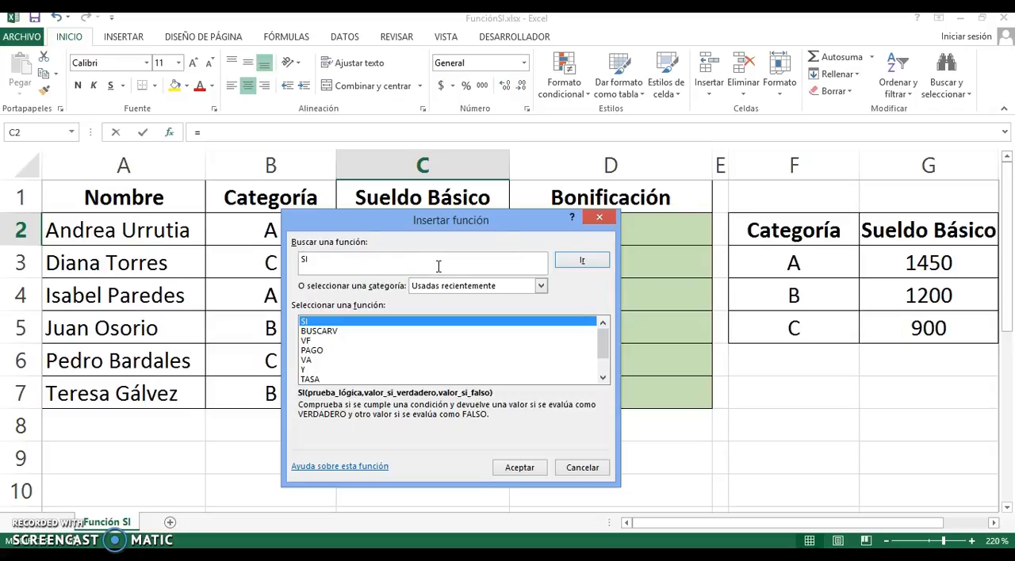
key("Return")
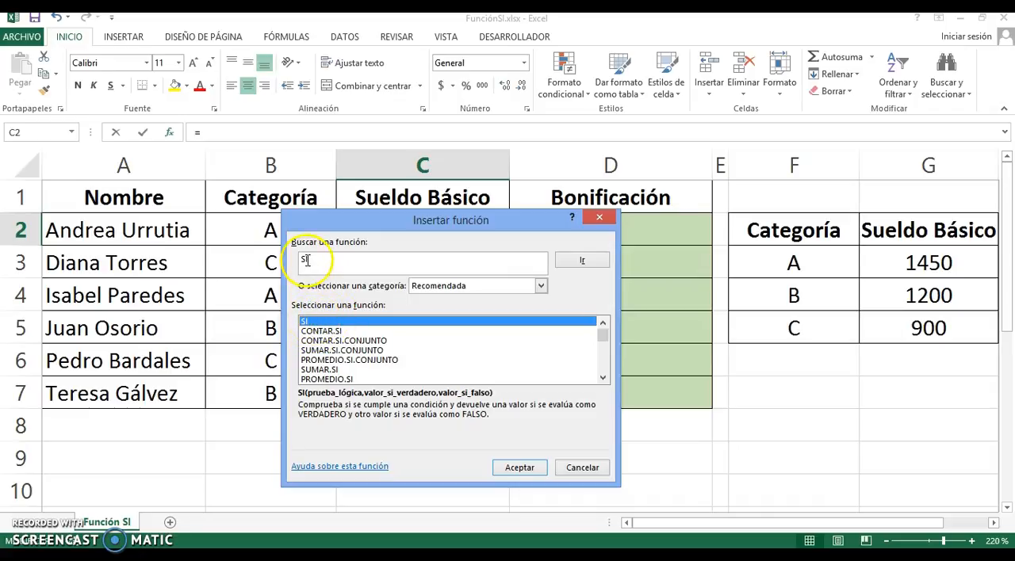
left_click(531, 470)
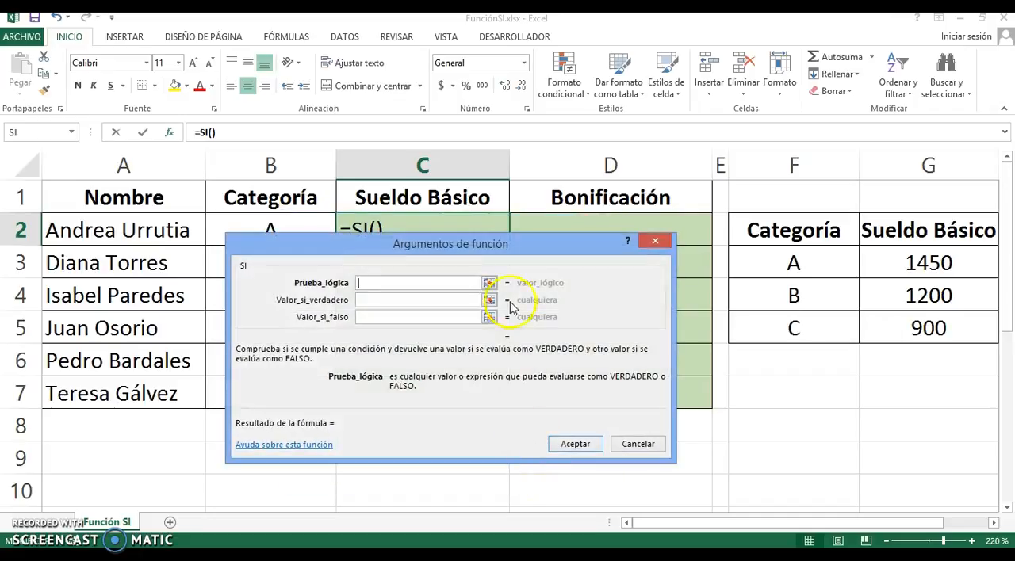
left_click_drag(512, 245, 524, 266)
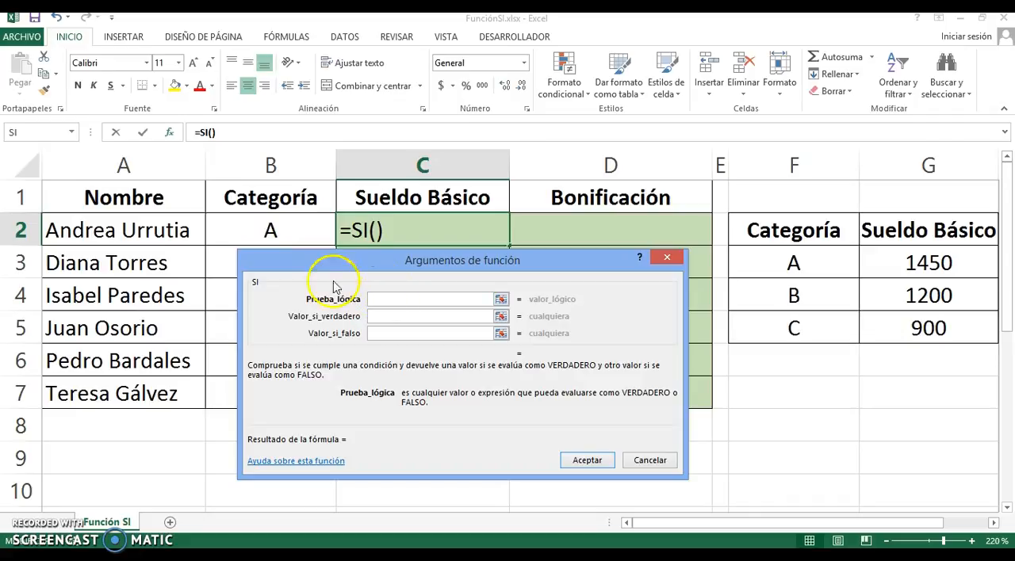
Set the SI function's logical test to B2="A" and its value if true to 1450
left_click(273, 228)
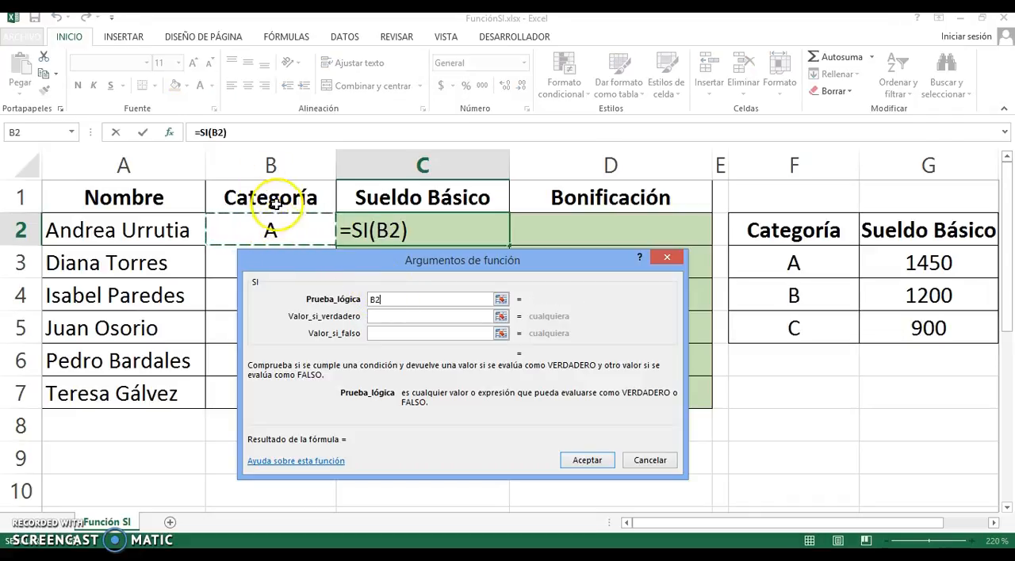
type("=")
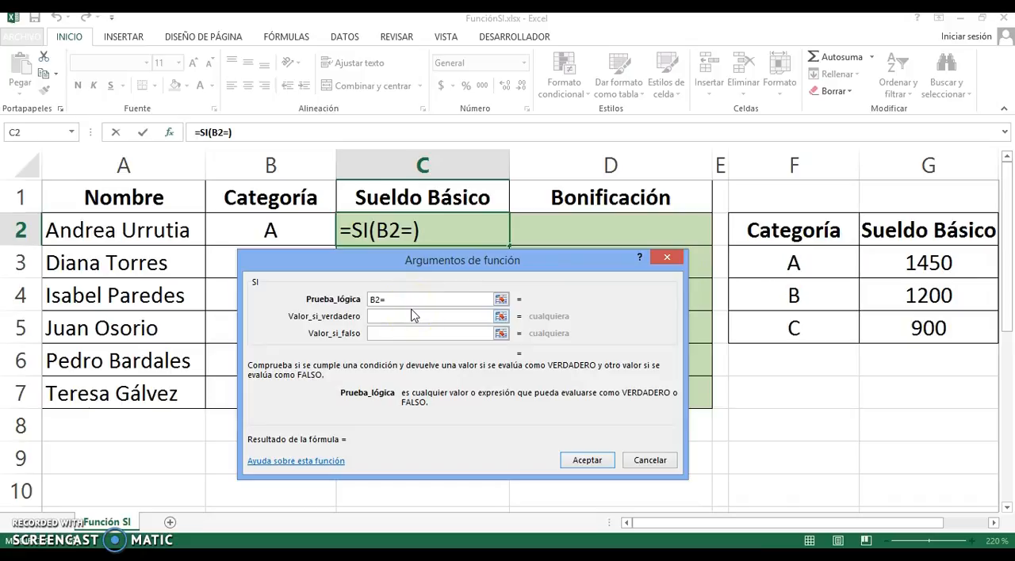
type("\"A\"")
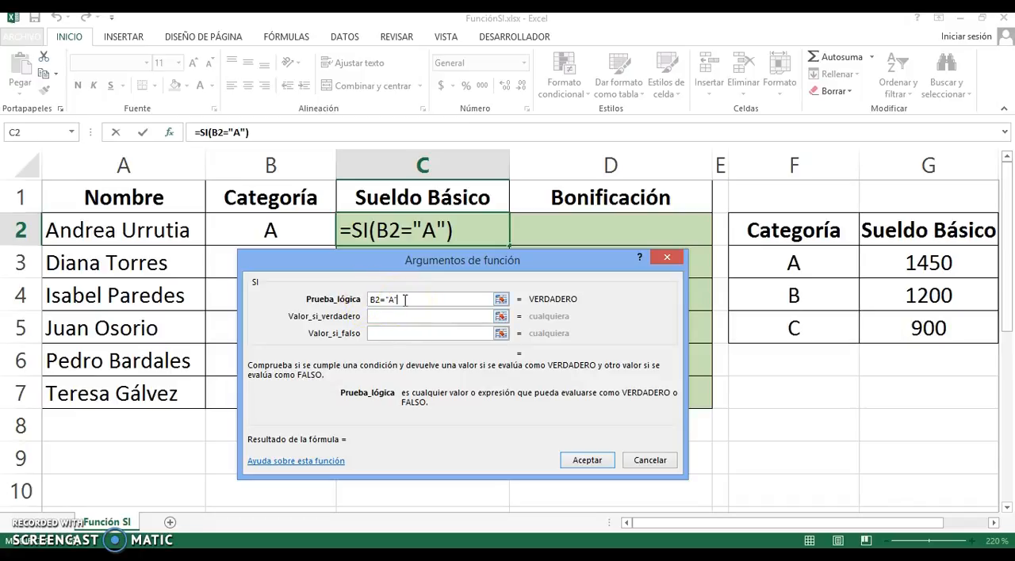
left_click(391, 318)
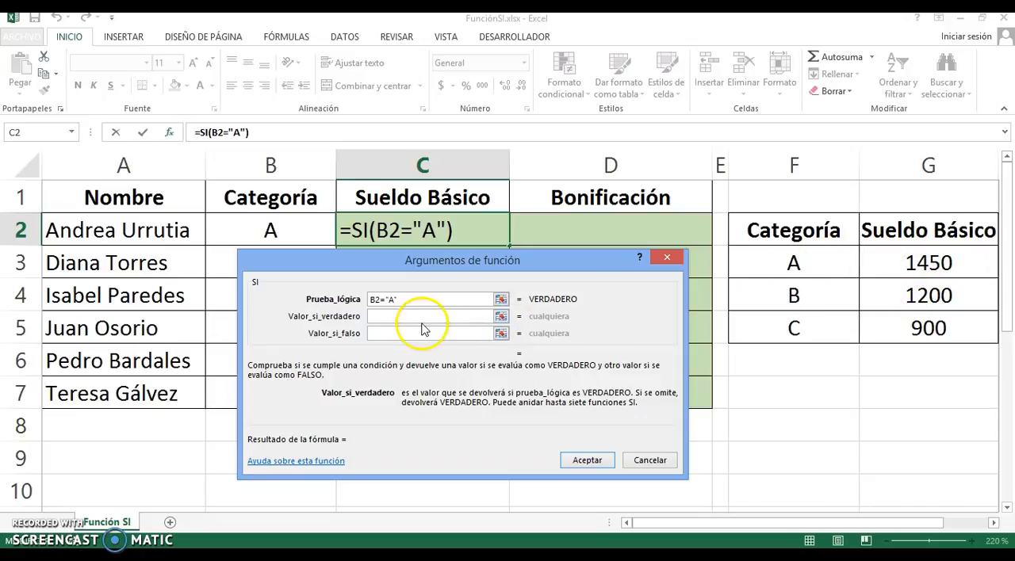
type("14")
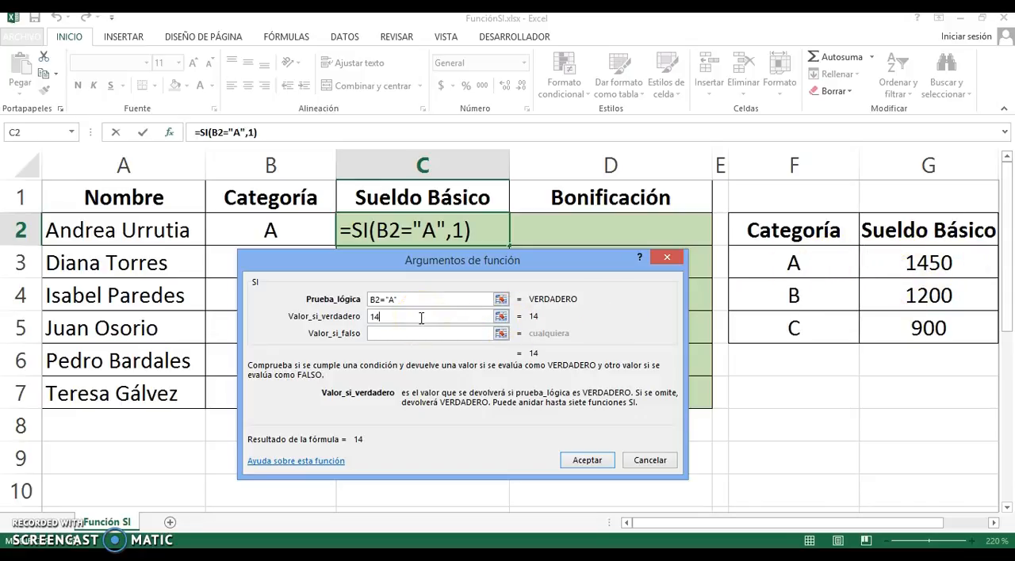
type("50")
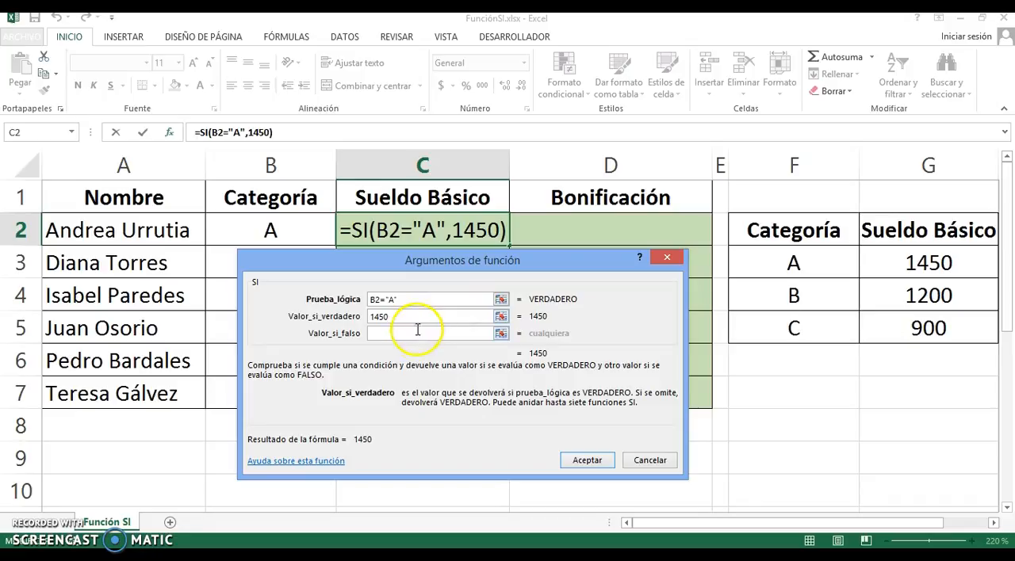
Nest a second SI function as the value if false of the formula in C2
left_click(417, 334)
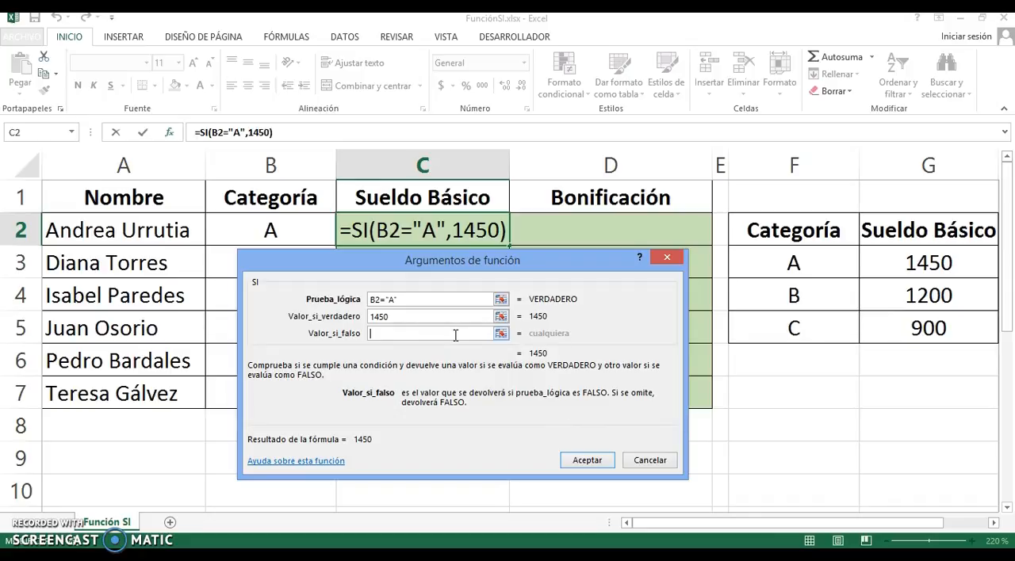
left_click(403, 331)
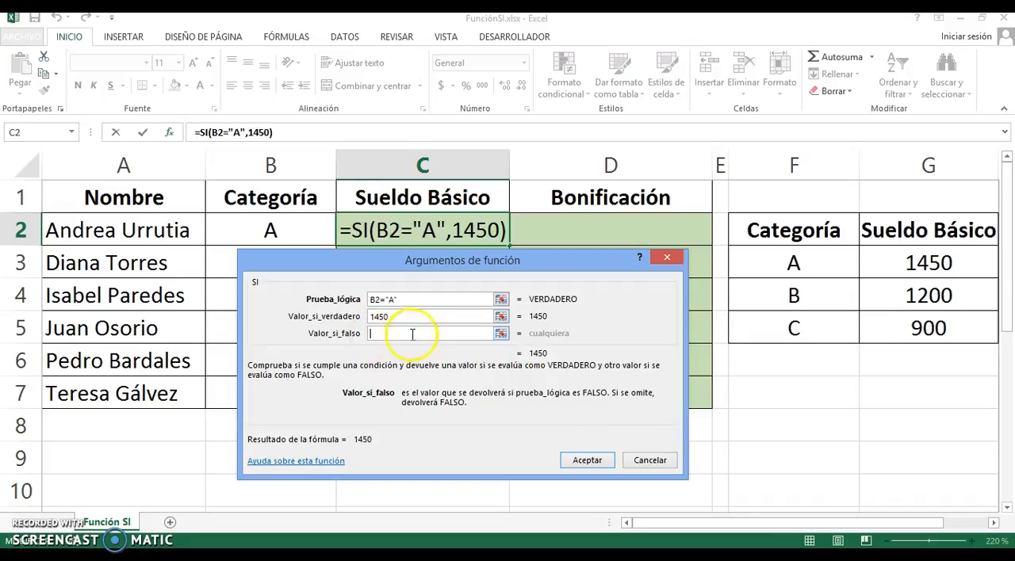
left_click(72, 135)
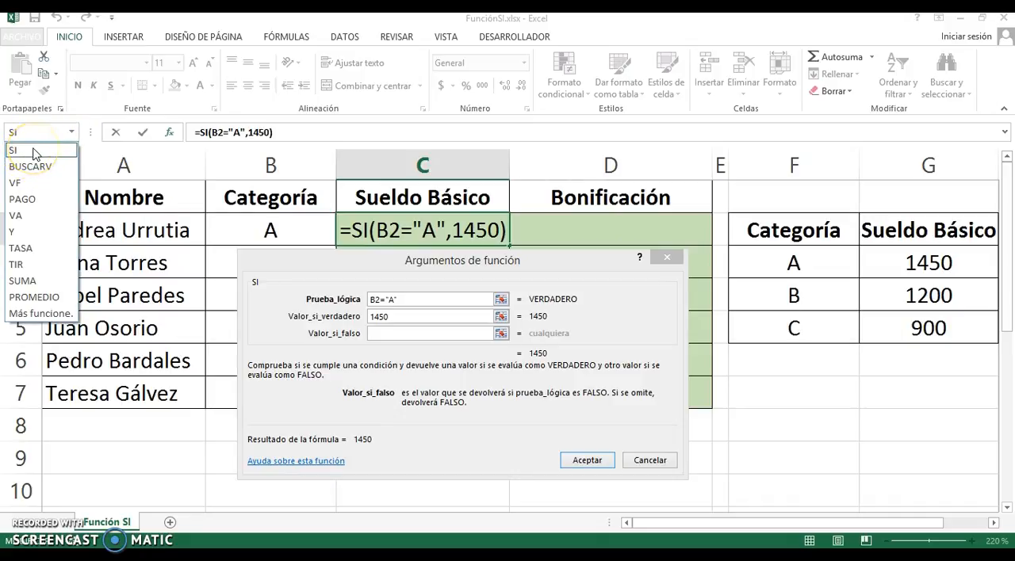
left_click(39, 154)
left_click(49, 286)
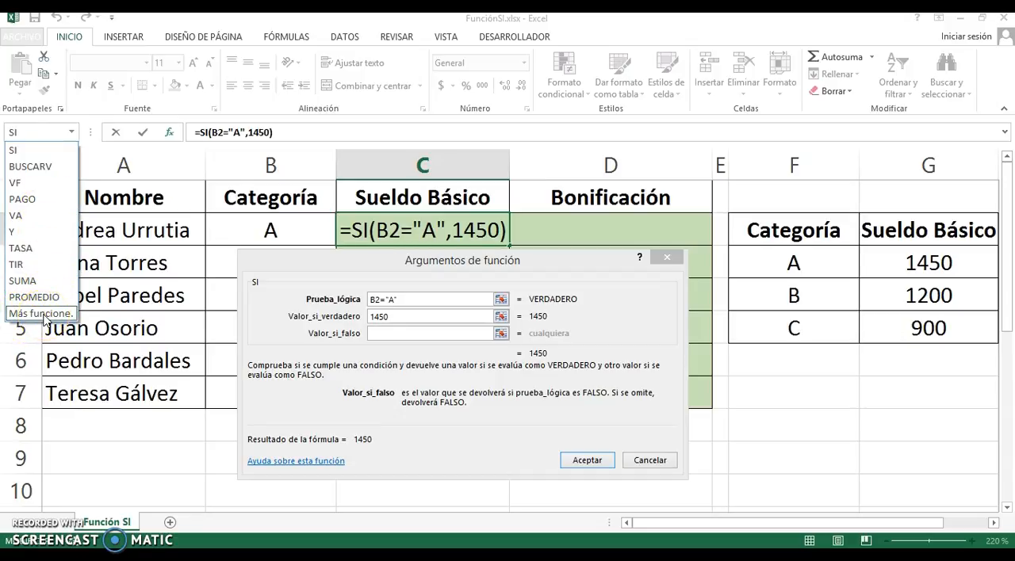
left_click(30, 158)
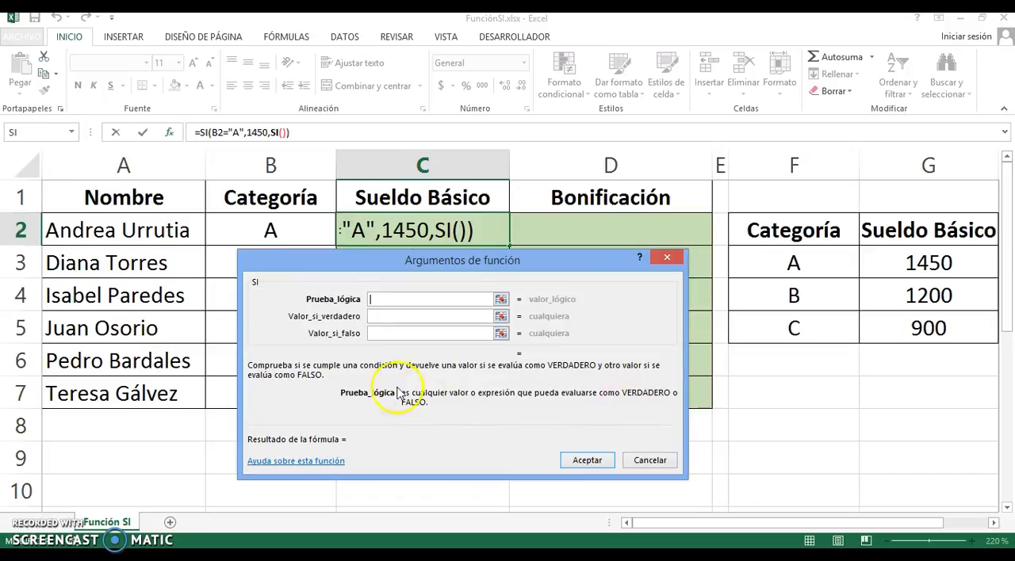
Set the nested SI function's logical test to B2="B"
left_click(512, 277)
left_click(401, 297)
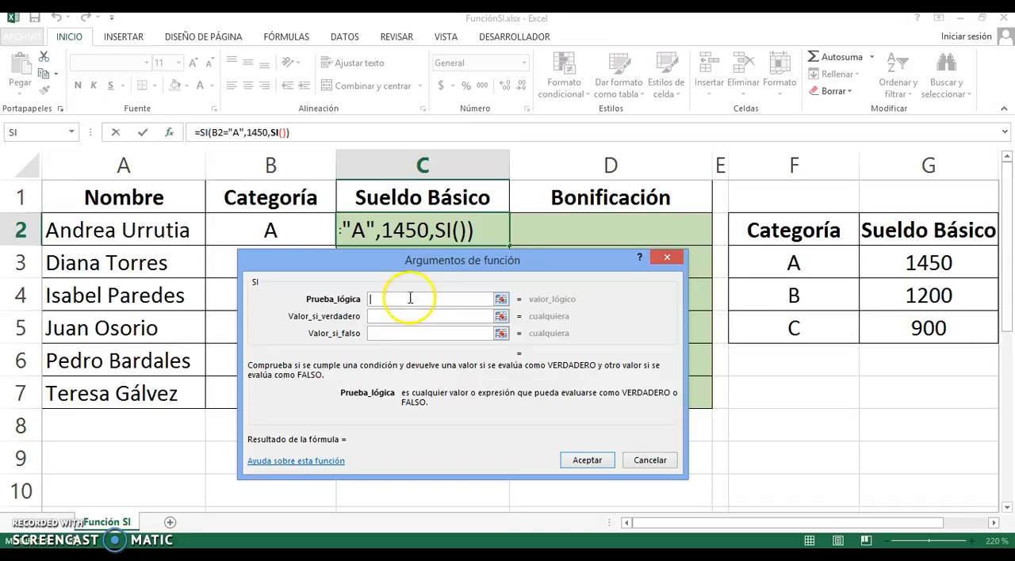
left_click(273, 230)
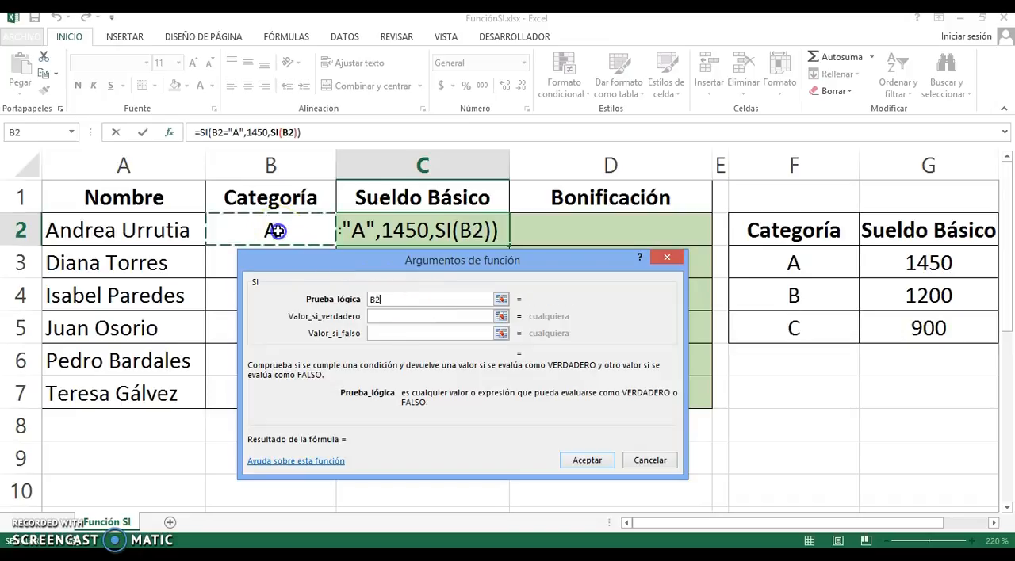
type("=")
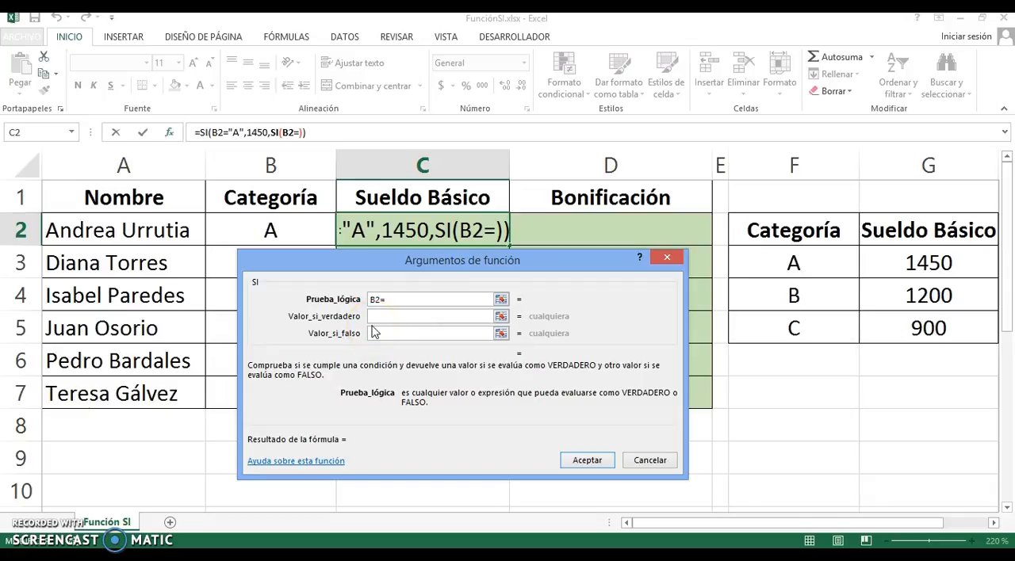
type("\"B")
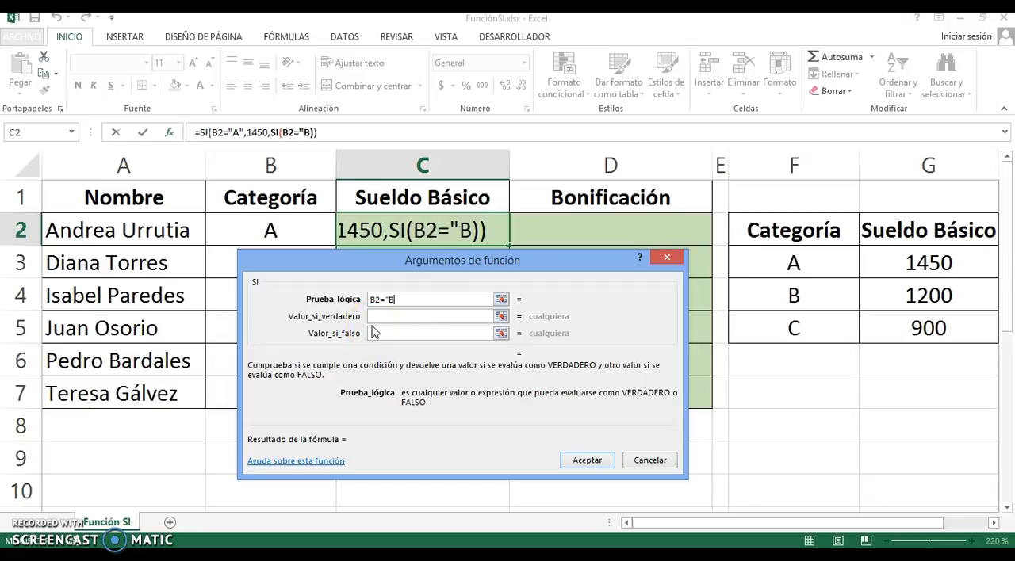
type("\"")
Set the nested SI function's value if true to 1200 and its value if false to 900
left_click(404, 318)
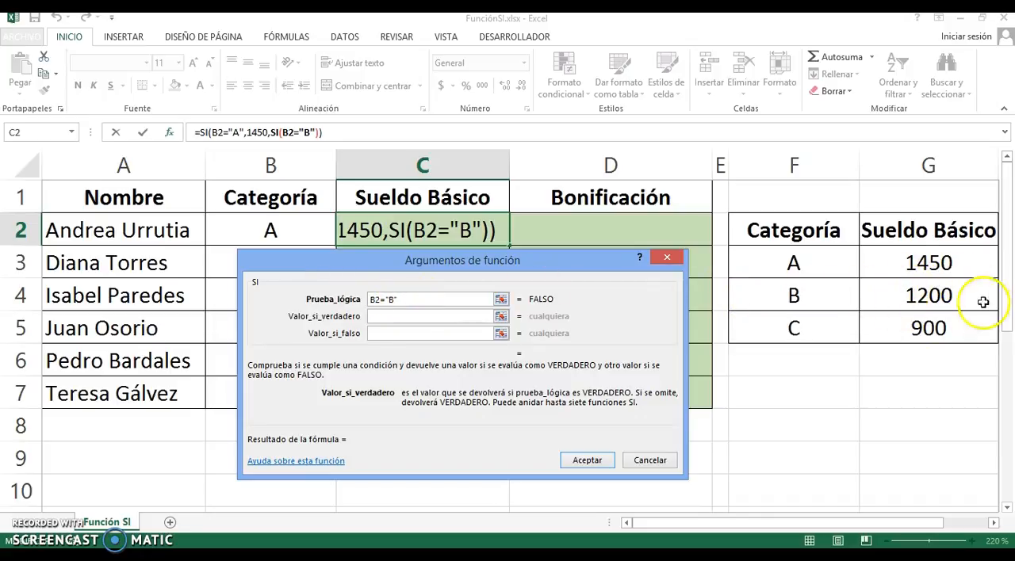
type("12")
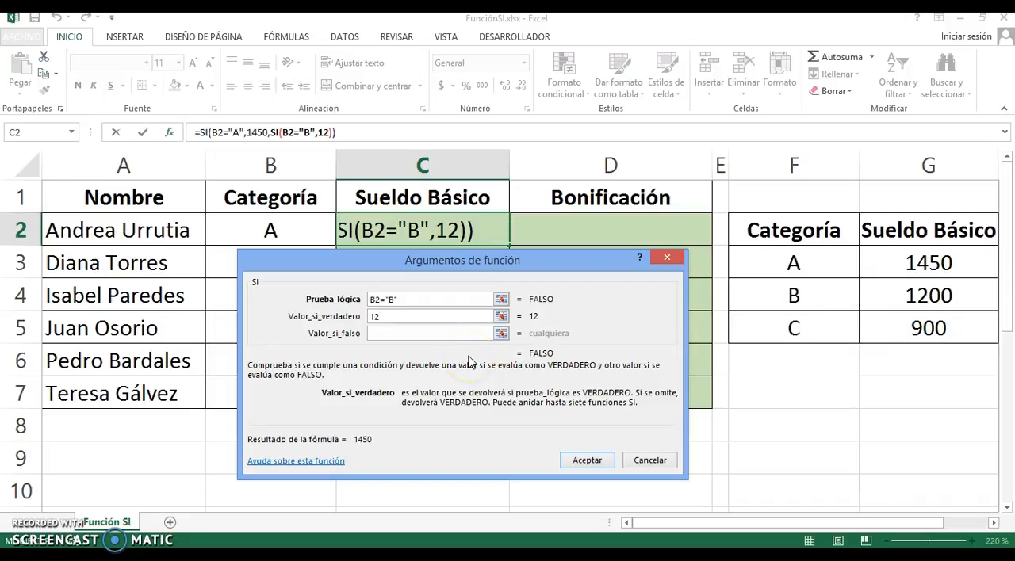
type("00")
left_click(435, 335)
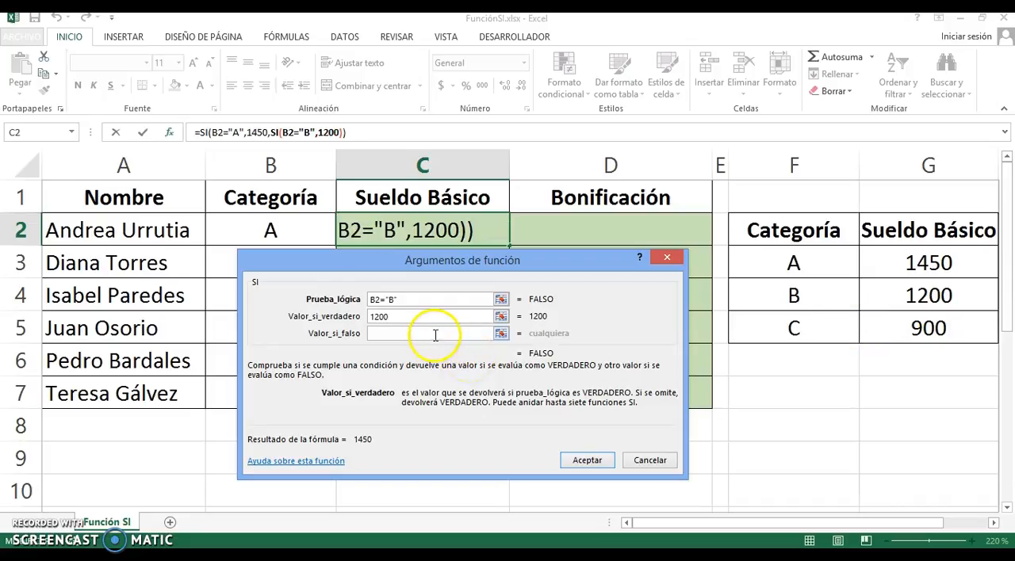
left_click(434, 333)
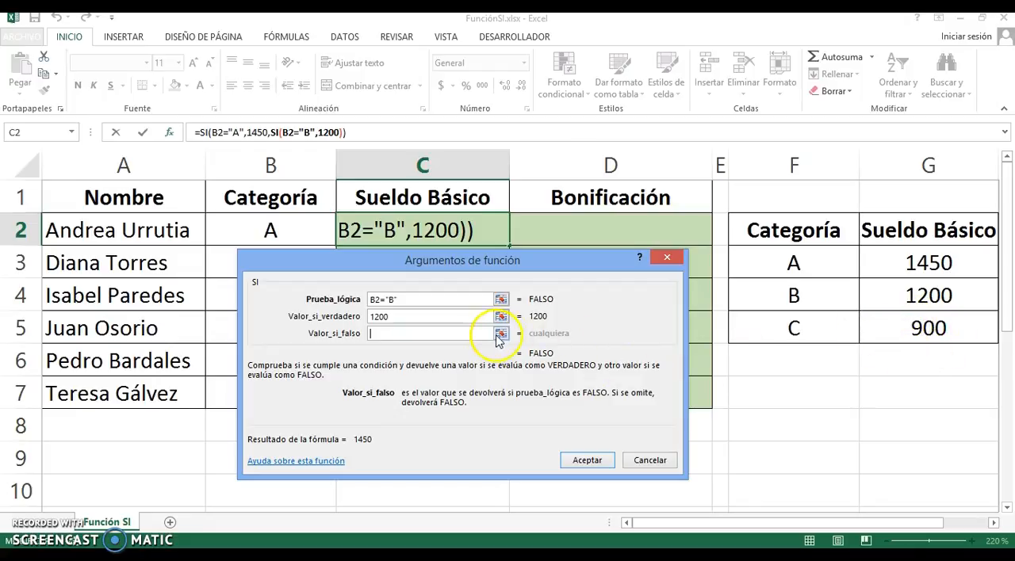
type("900")
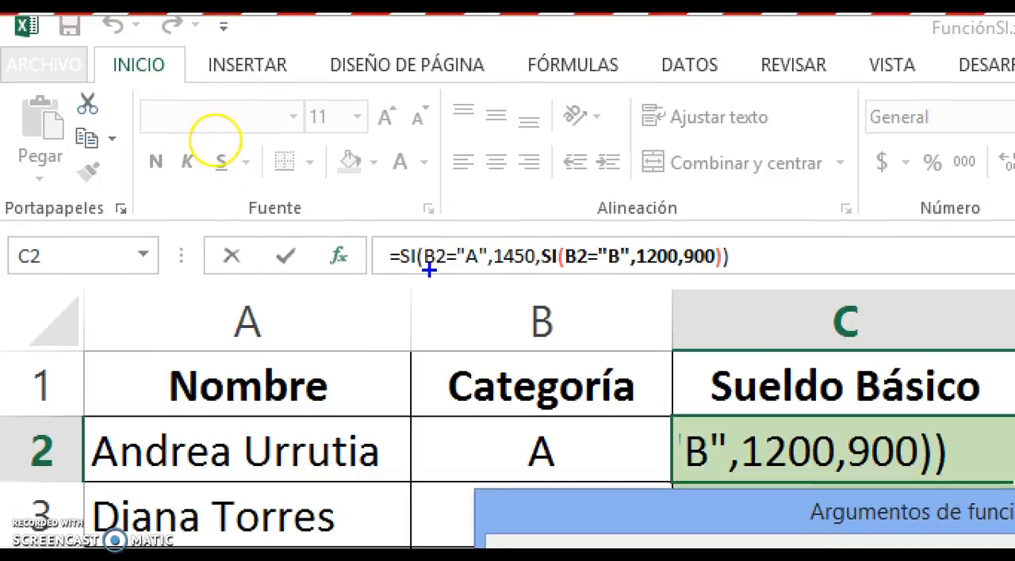
left_click_drag(429, 270, 484, 270)
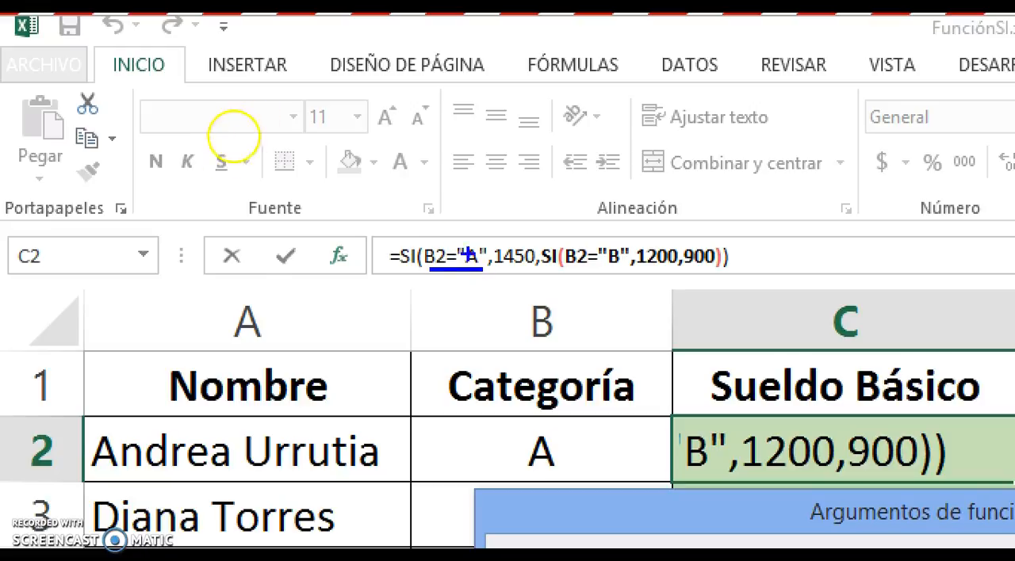
left_click_drag(500, 236, 518, 237)
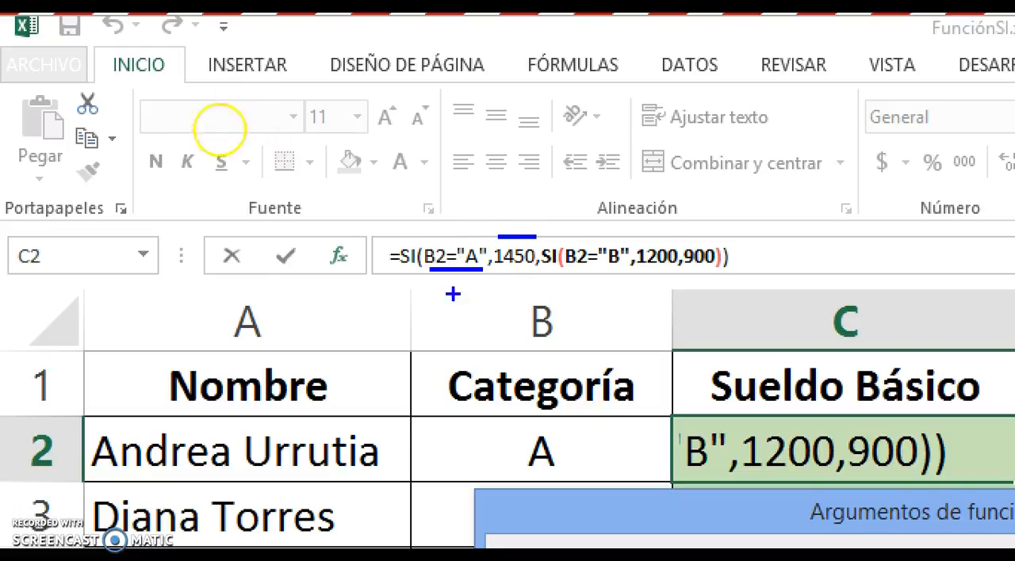
left_click_drag(546, 287, 713, 286)
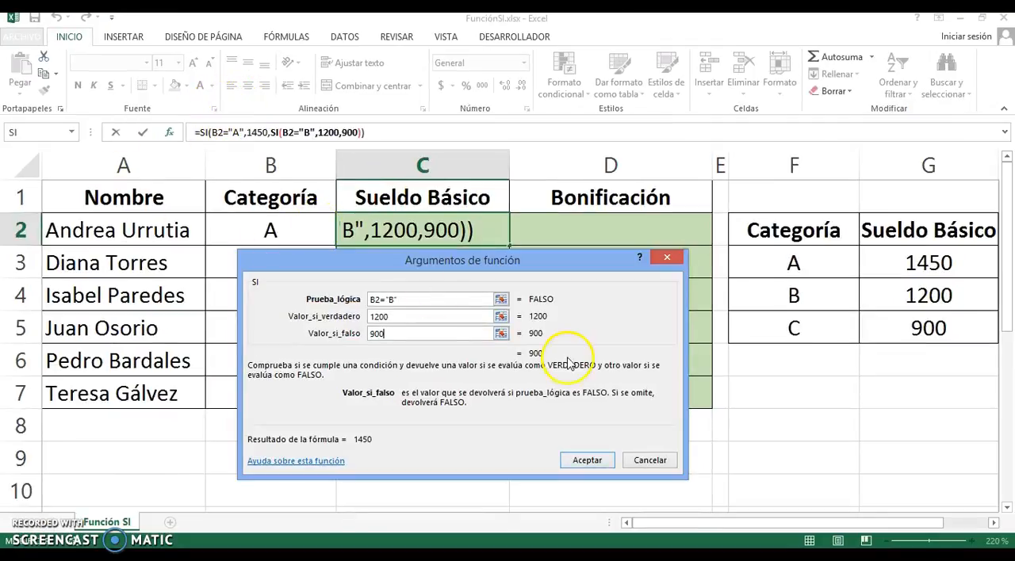
Confirm the nested SI formula in C2 and fill it down the Sueldo Básico column to C7
left_click(586, 460)
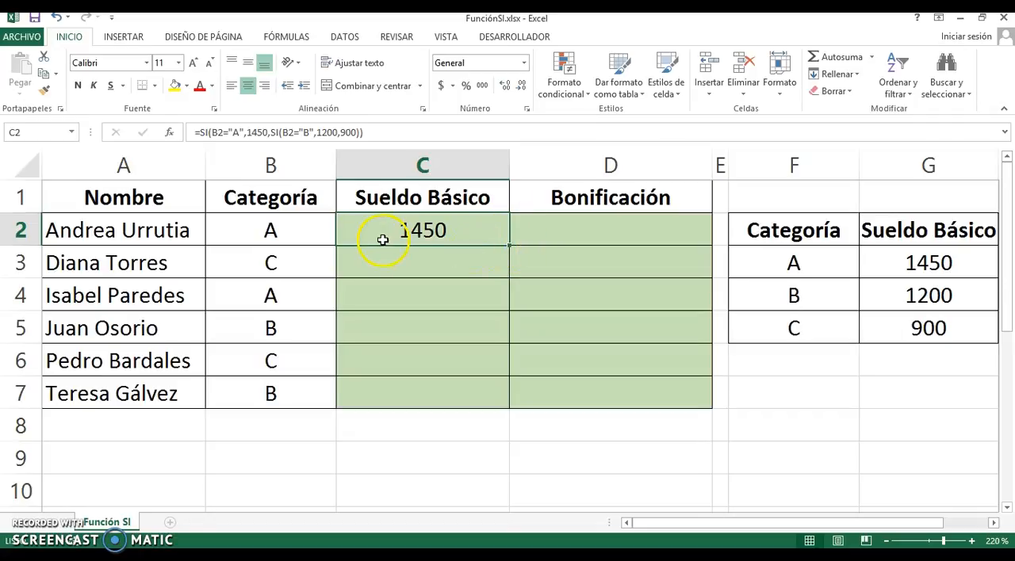
double_click(508, 246)
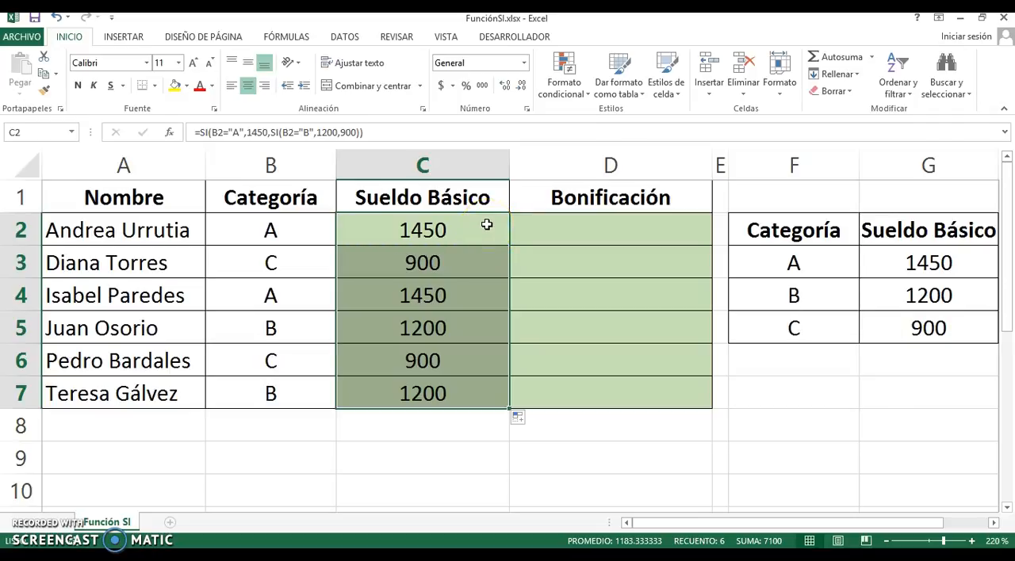
Start an SI formula in D2 of the Bonificación column, with its logical test beginning with C2>
left_click(583, 230)
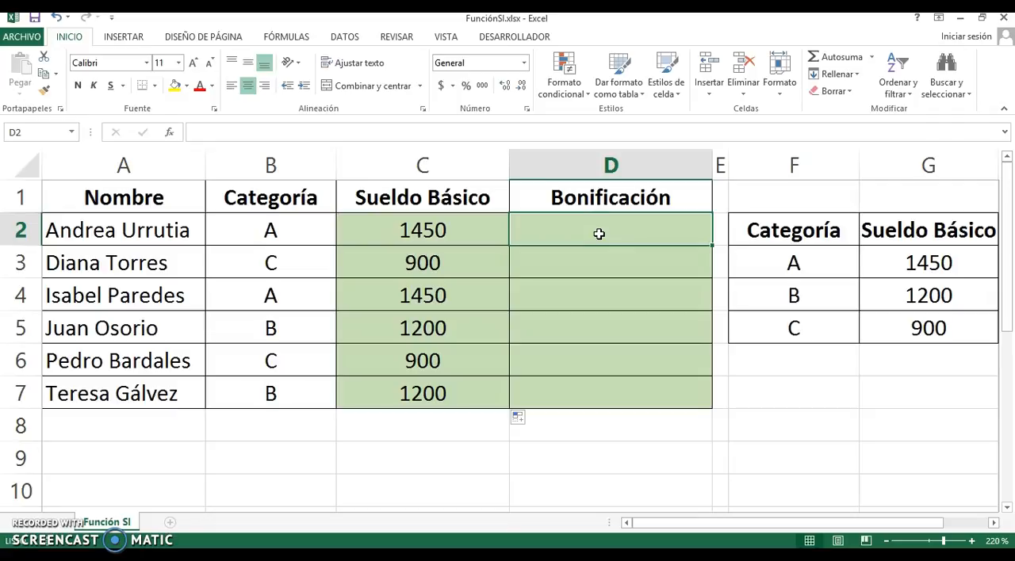
type("=")
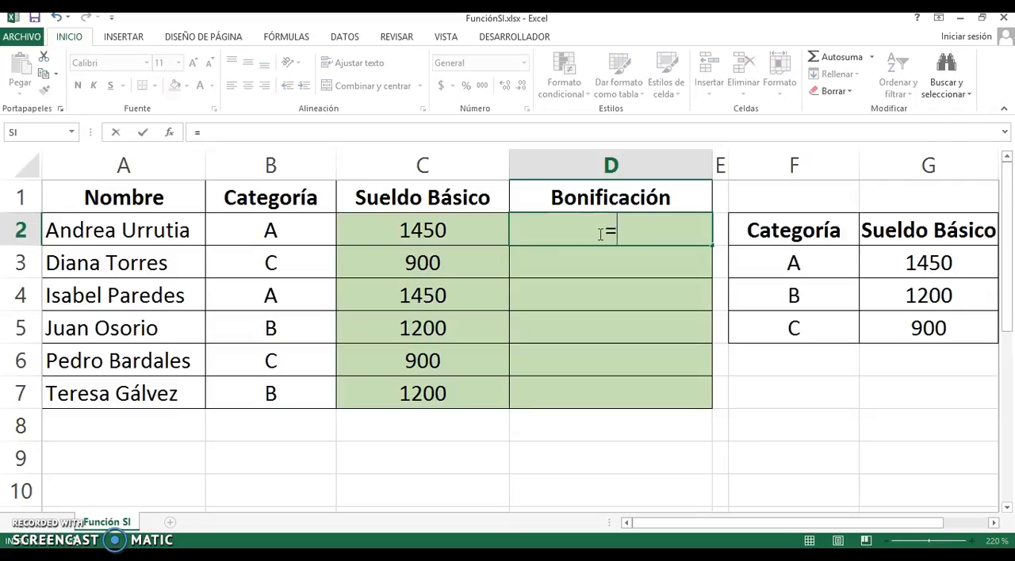
type("SI")
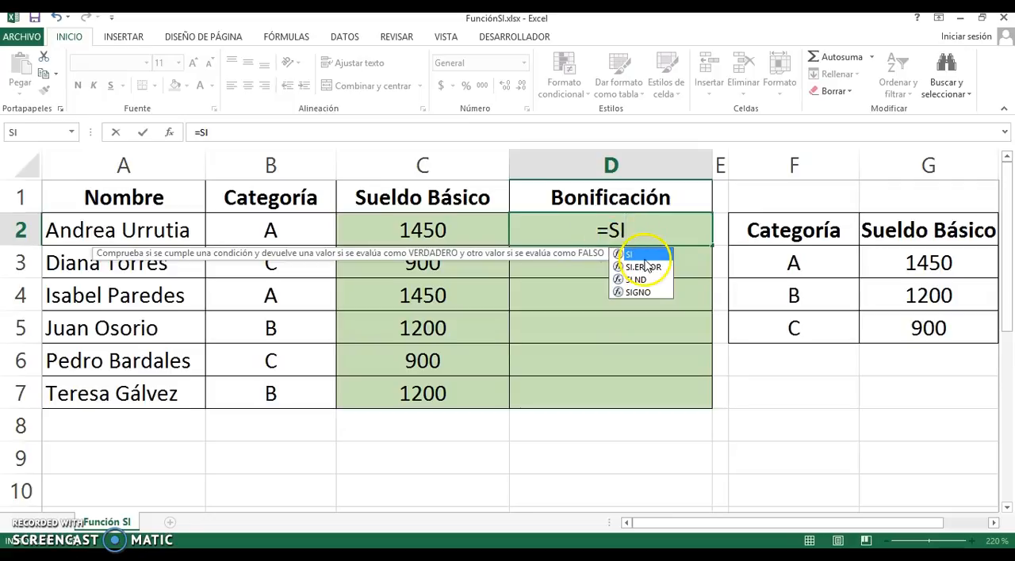
double_click(646, 257)
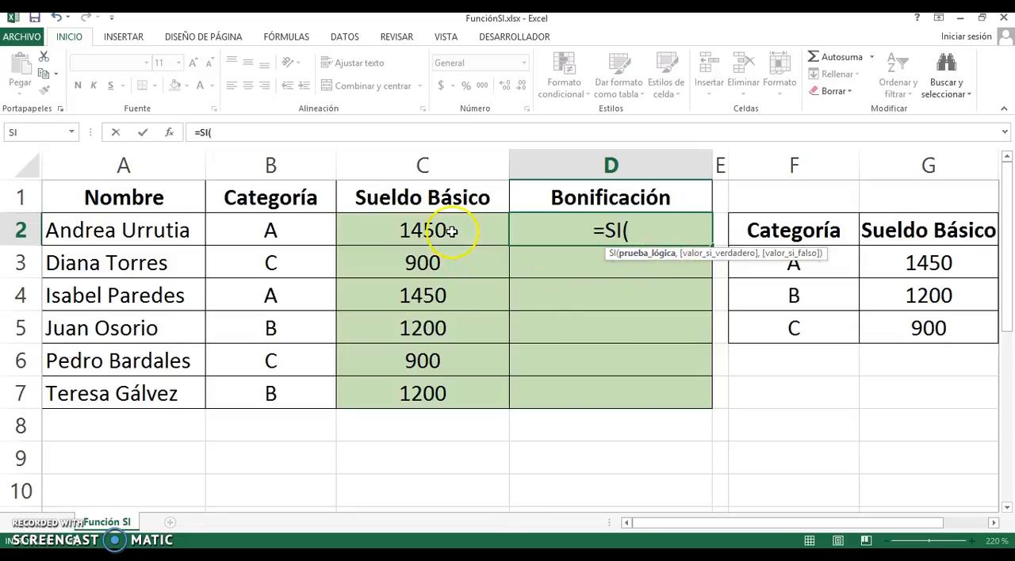
left_click(451, 230)
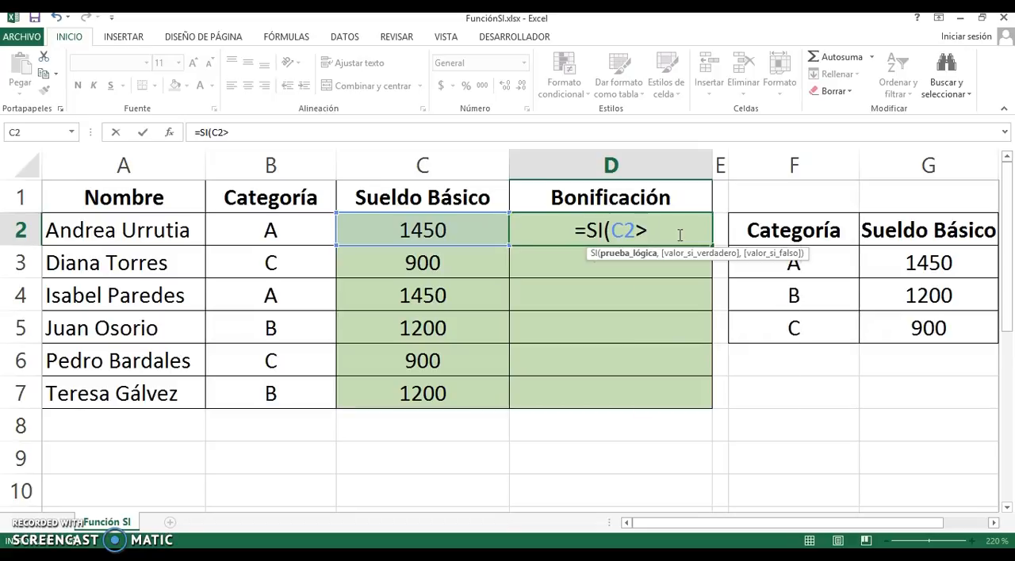
Complete the logical test in D2 by comparing C2 with PROMEDIO($C$2:$C$7), using absolute references for the range
type("PROMEDIO")
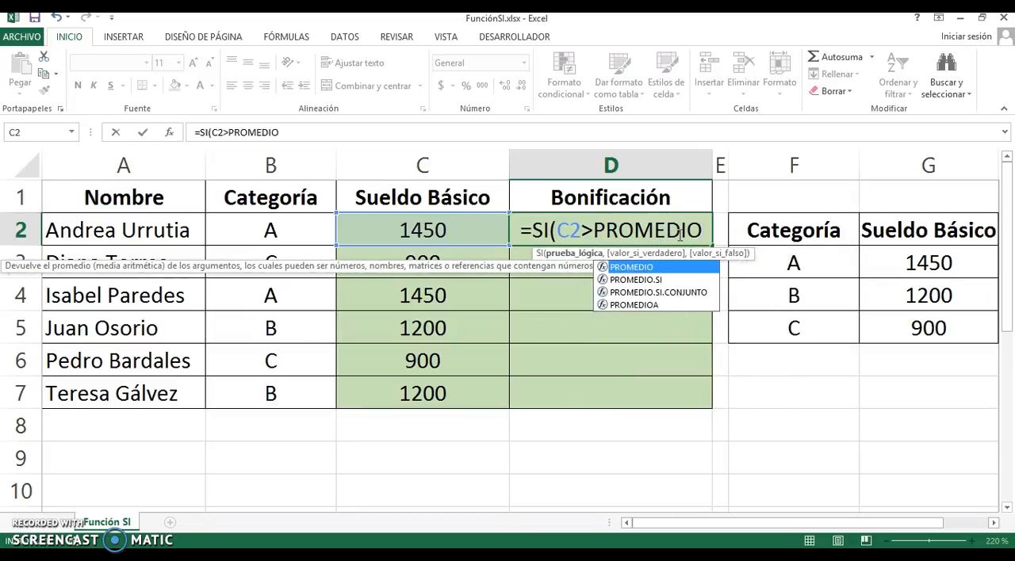
double_click(674, 268)
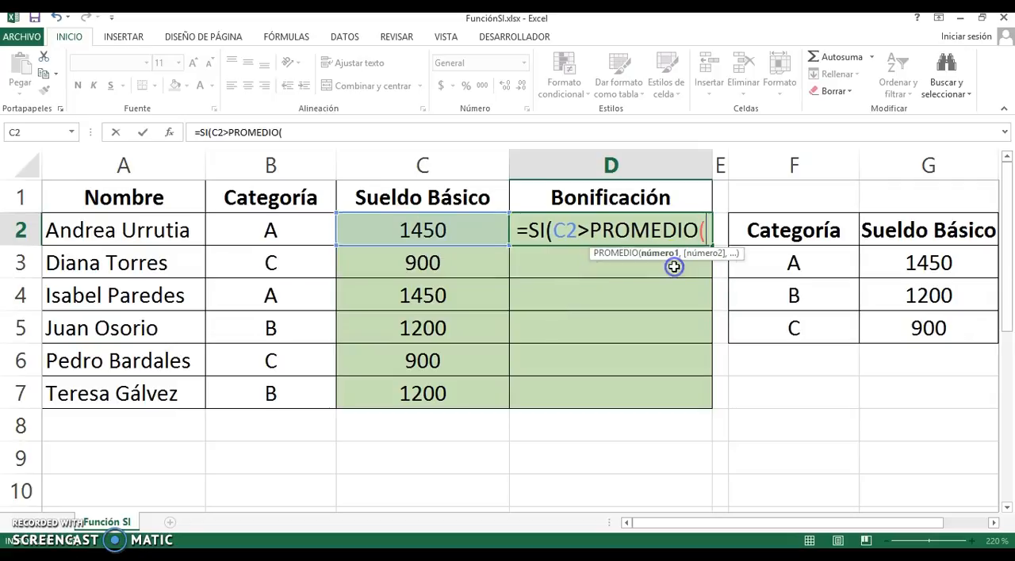
left_click_drag(450, 230, 438, 400)
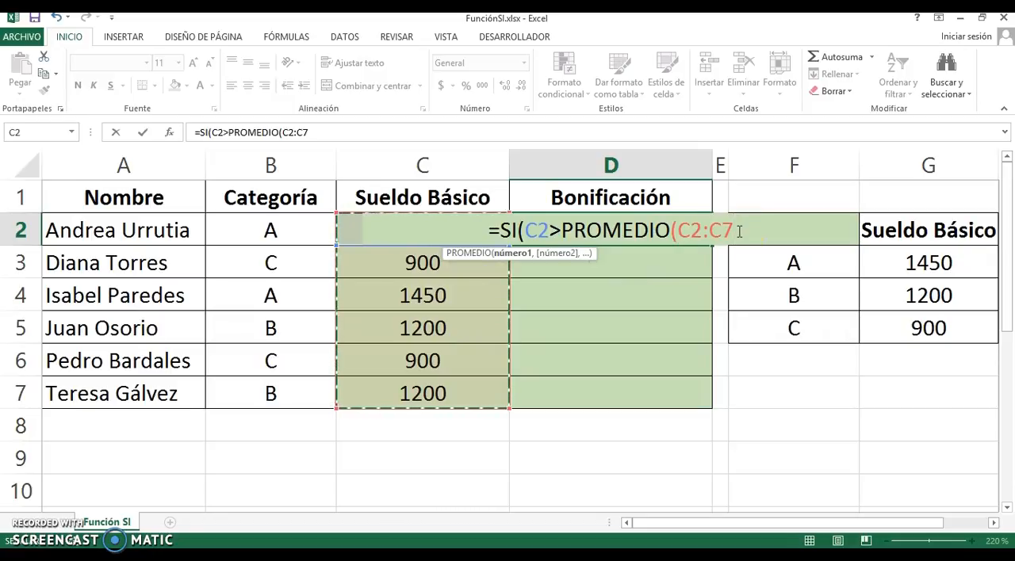
key("F4")
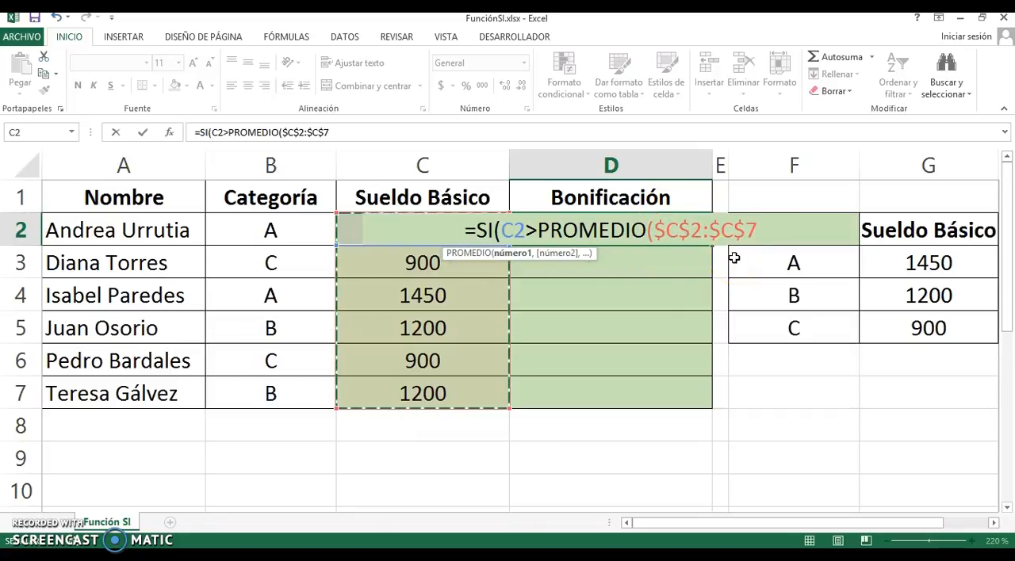
type(")")
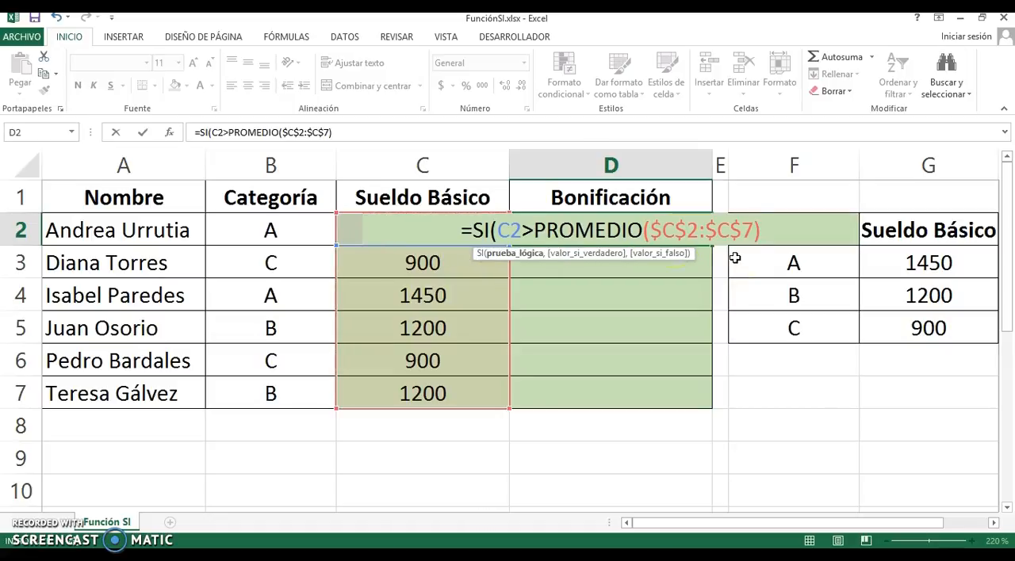
left_click(508, 230)
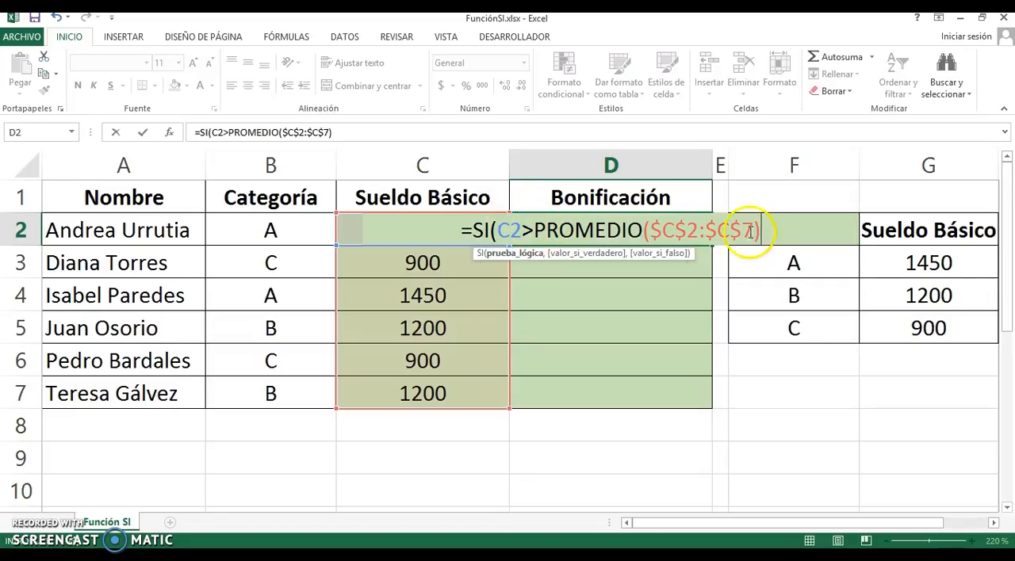
Set the SI function's value if true to 15%*C2 and its value if false to 0, and close the formula
type(",")
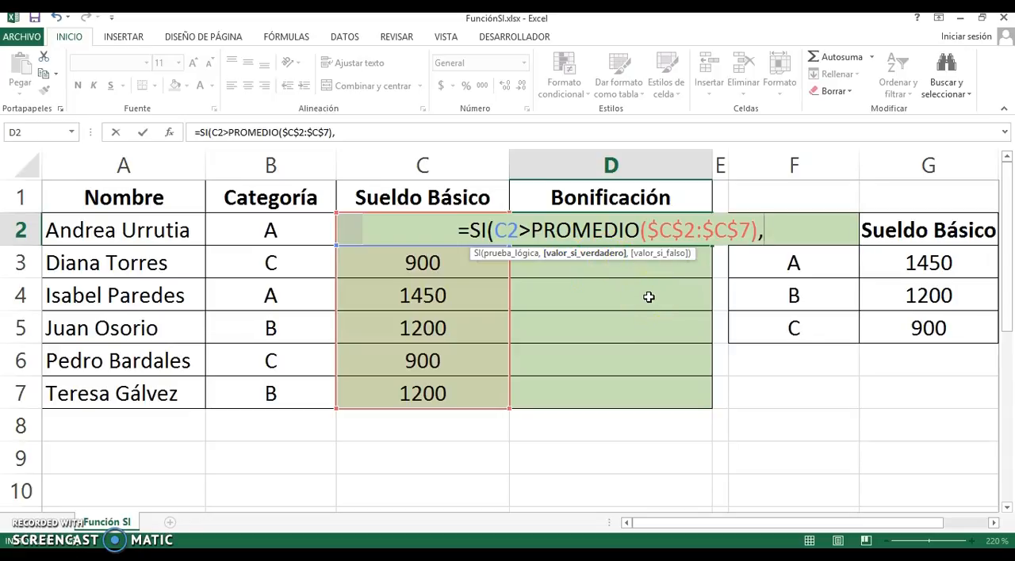
type("1")
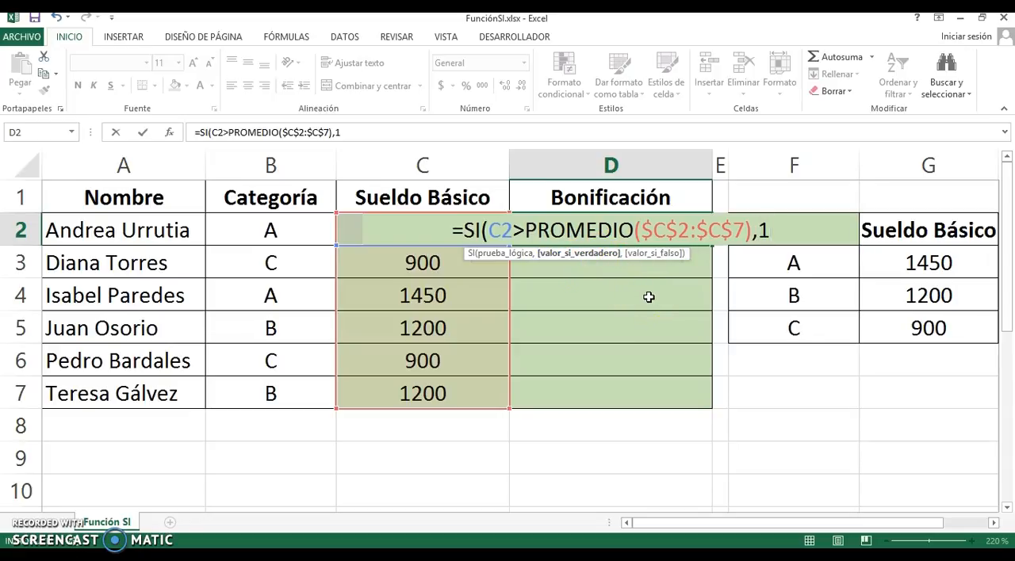
type("5%*")
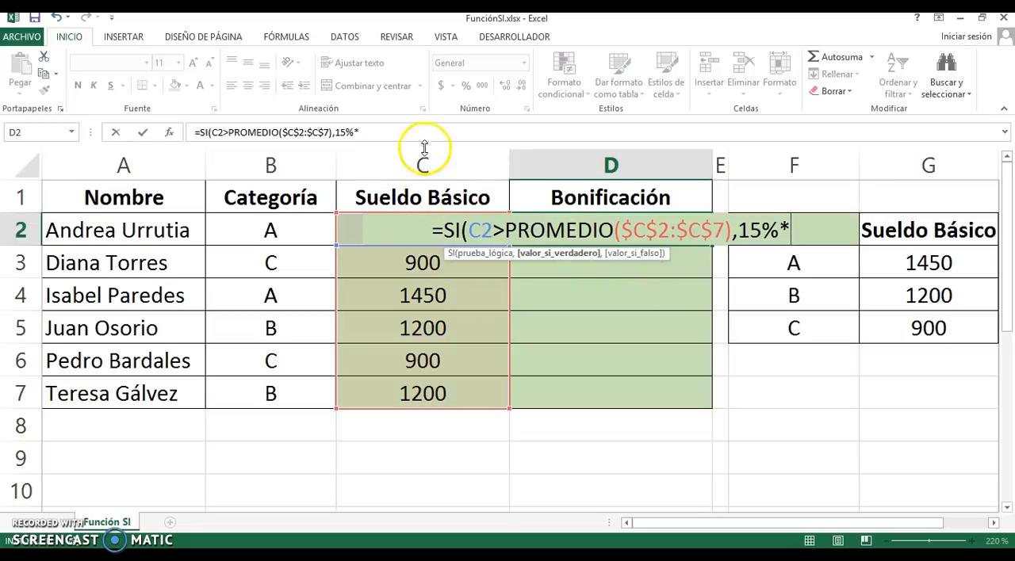
type("C2")
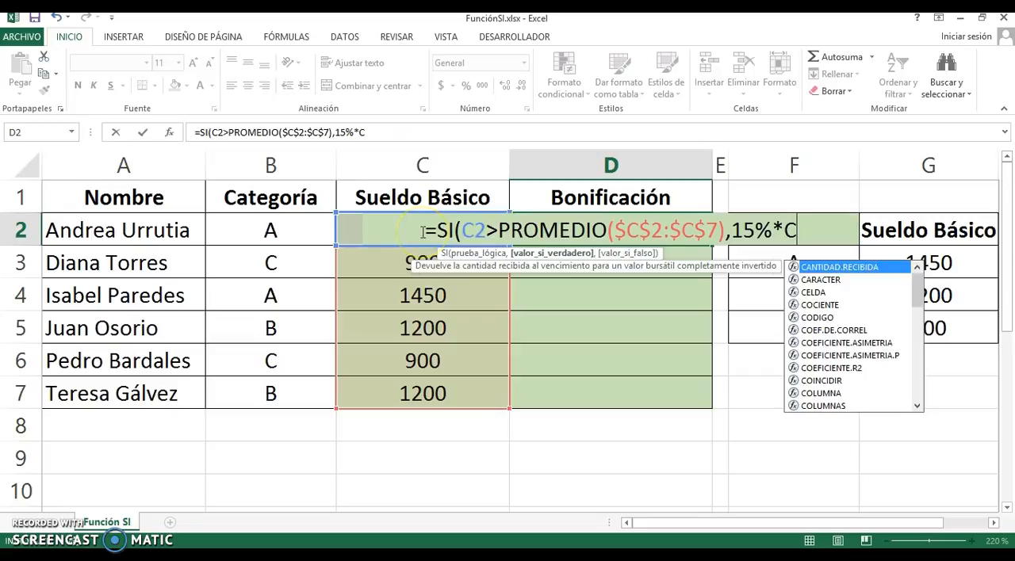
type(",")
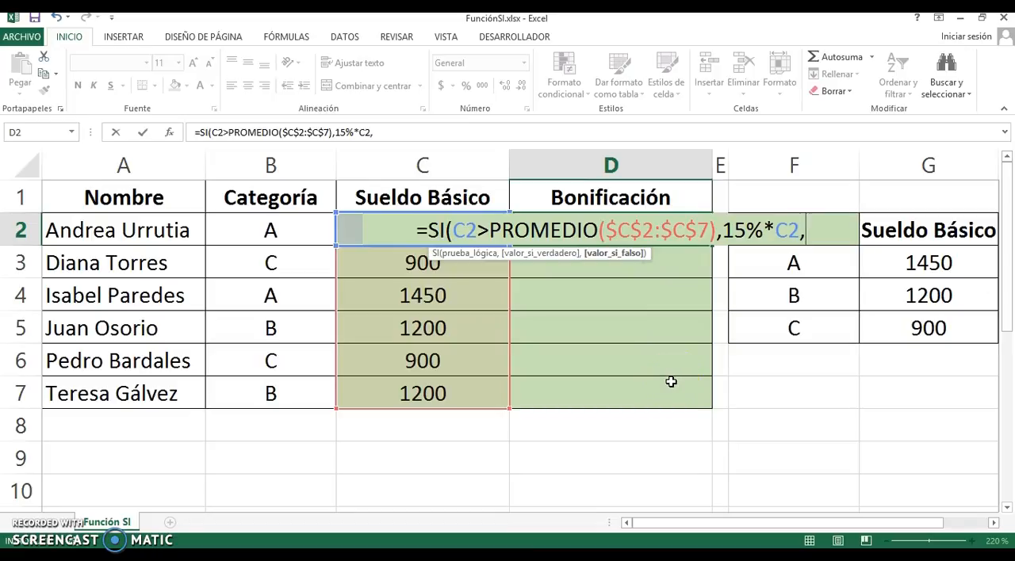
type("0")
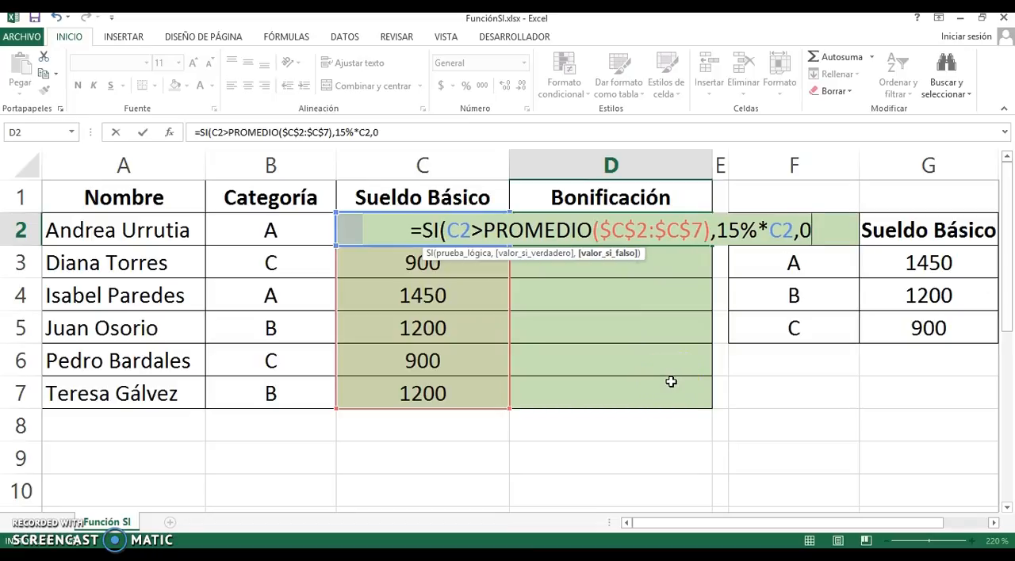
type(")")
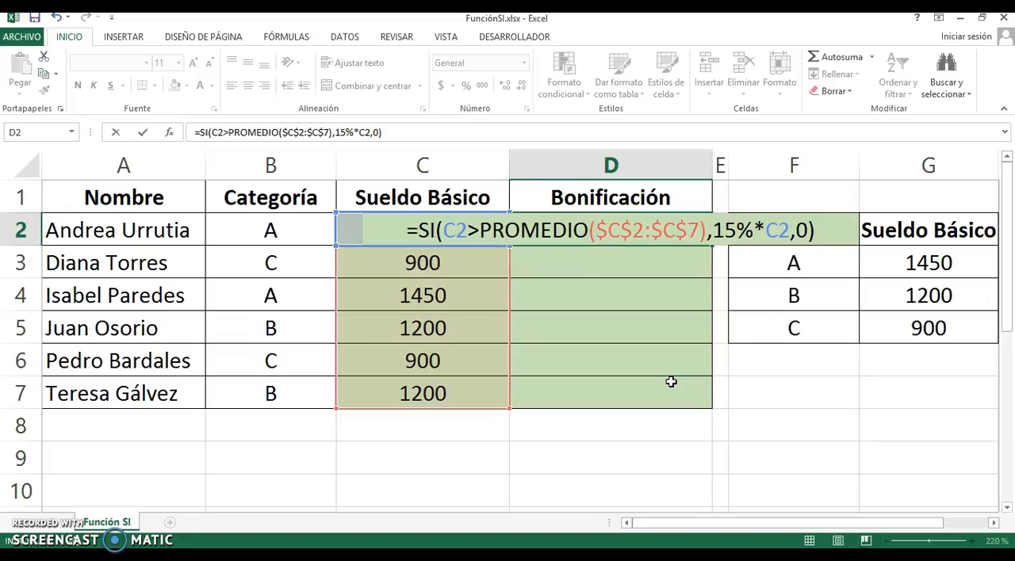
Confirm the SI formula in D2 and fill it down the Bonificación column to D7
key("Return")
key("Up")
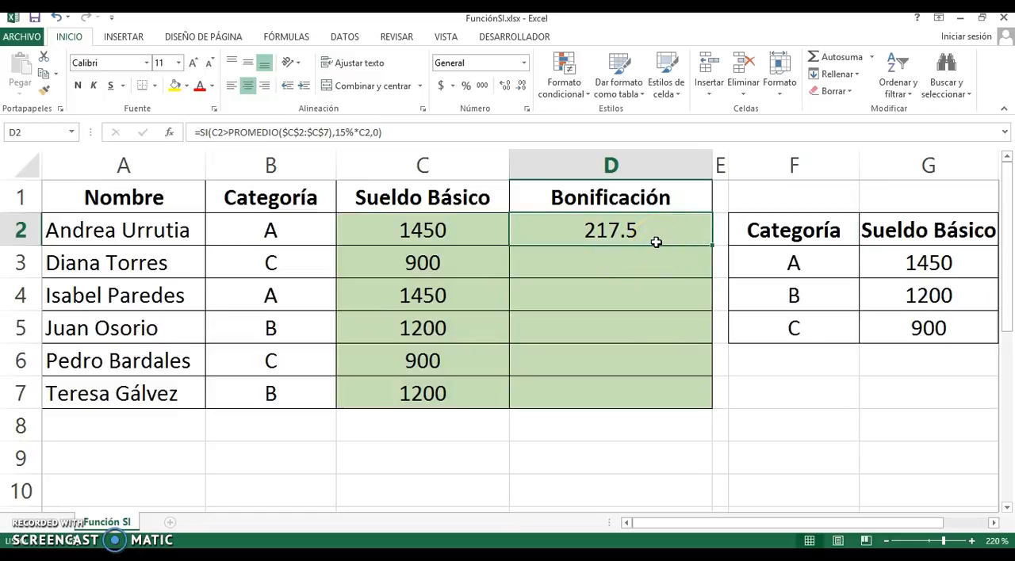
double_click(712, 244)
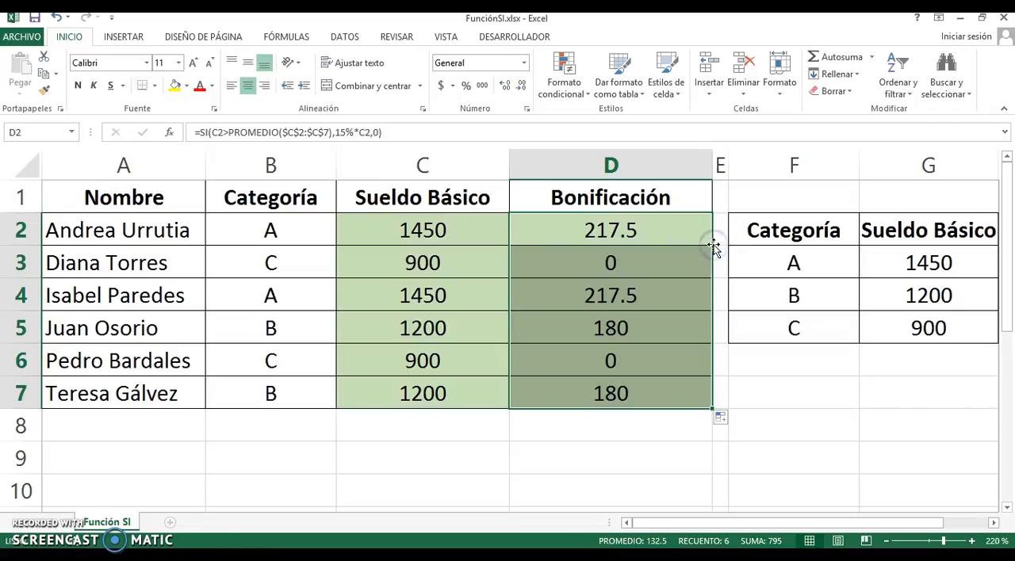
Magnify the formula of D2 and underline its logical test, value if true and value if false to review them
left_click(650, 231)
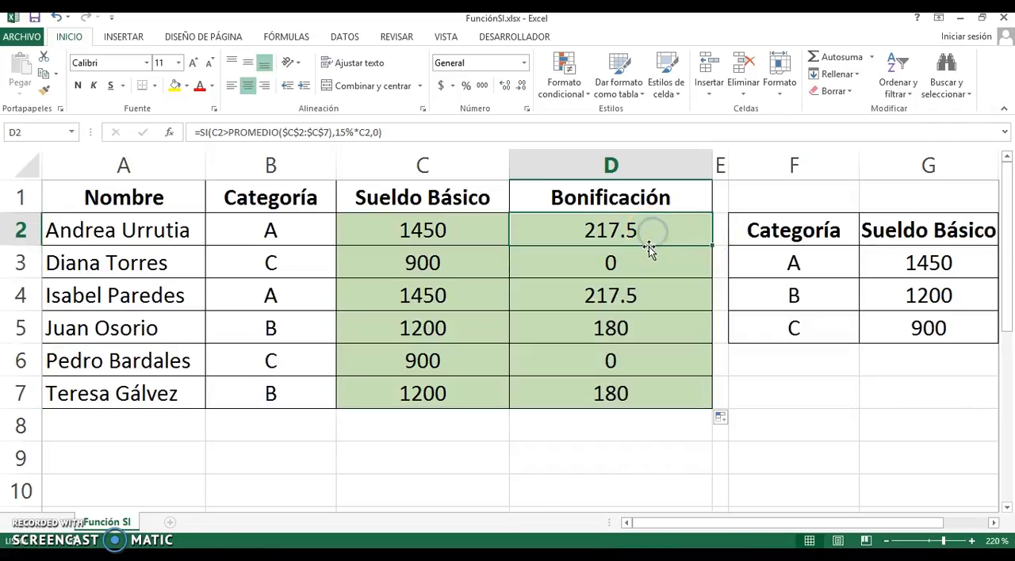
key("ctrl+F1")
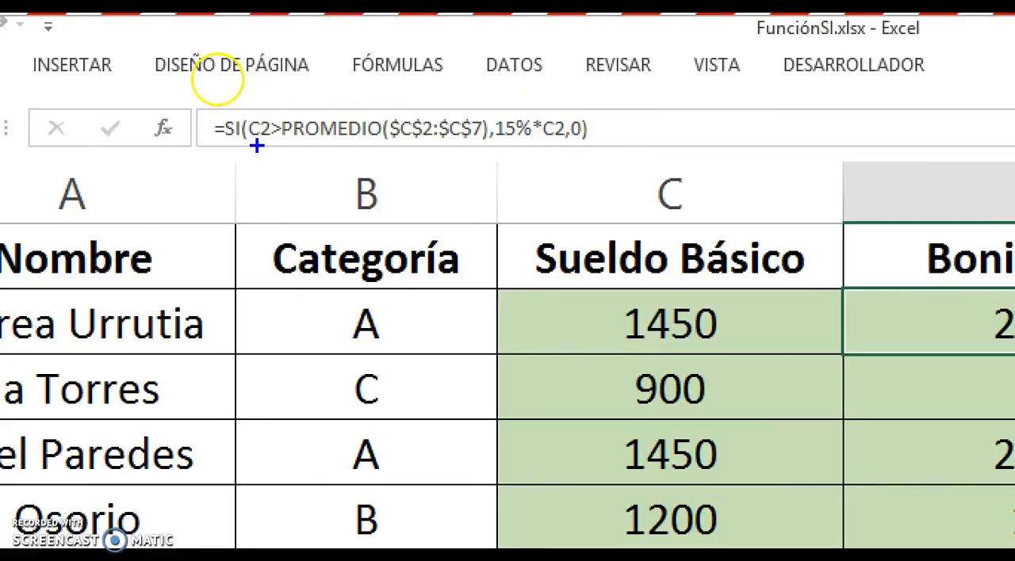
left_click_drag(256, 149, 480, 149)
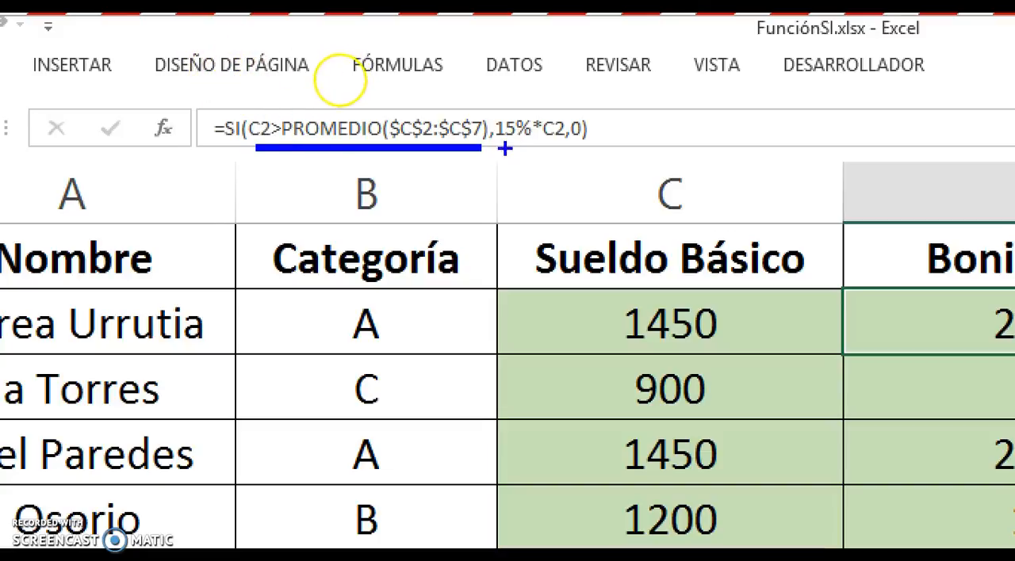
left_click_drag(498, 104, 562, 104)
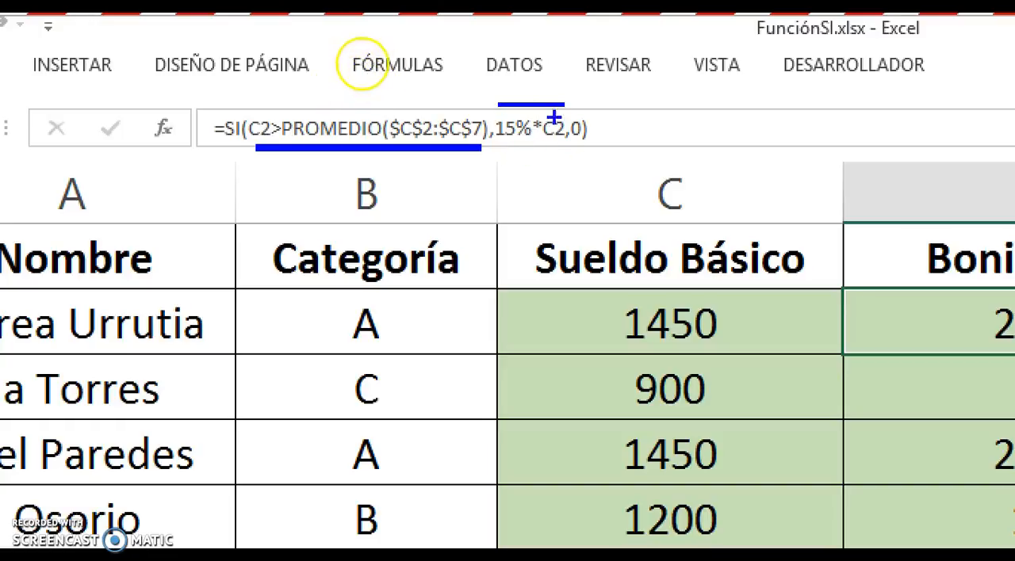
left_click_drag(571, 155, 586, 154)
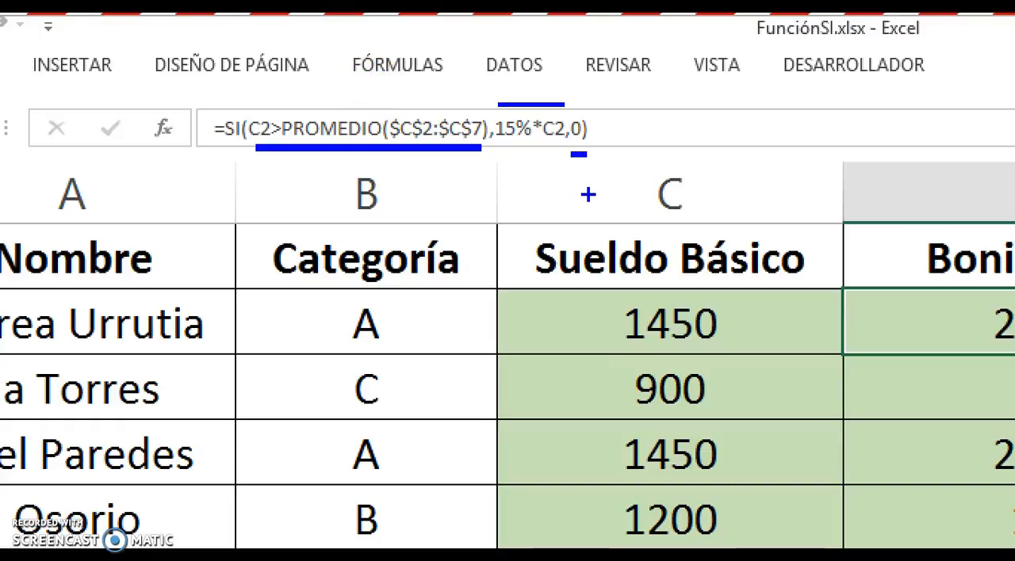